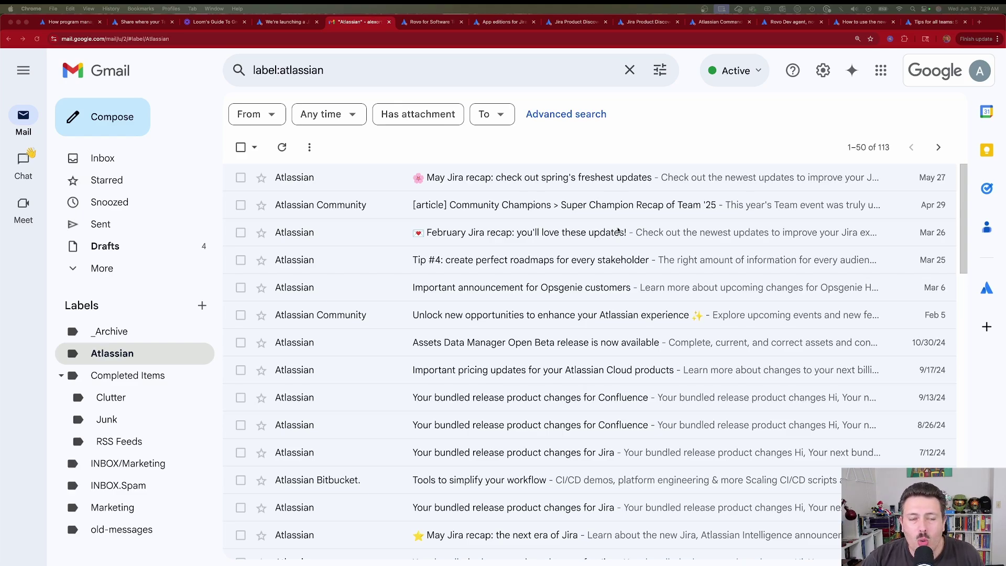
- In the Jira Cloud for Gmail article, scroll to the comments and back to 'How to install the Jira with Gmail app'
click(294, 26)
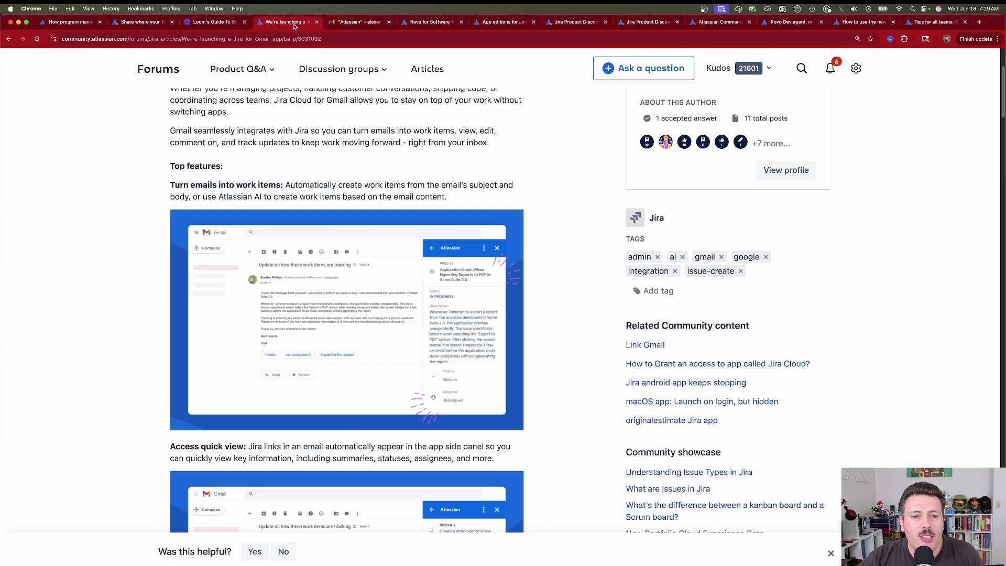
scroll(414, 359, down, 15)
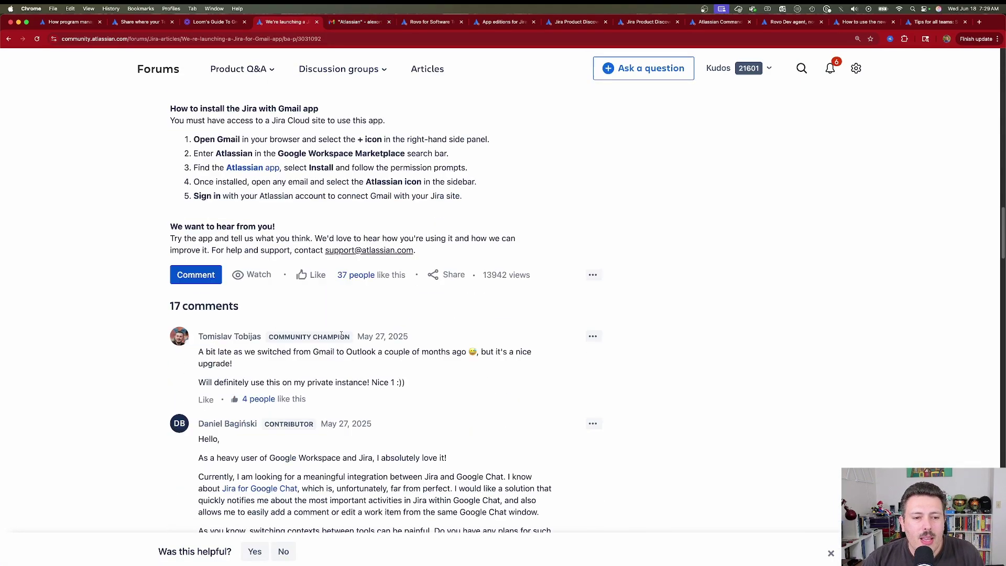
scroll(319, 353, up, 7)
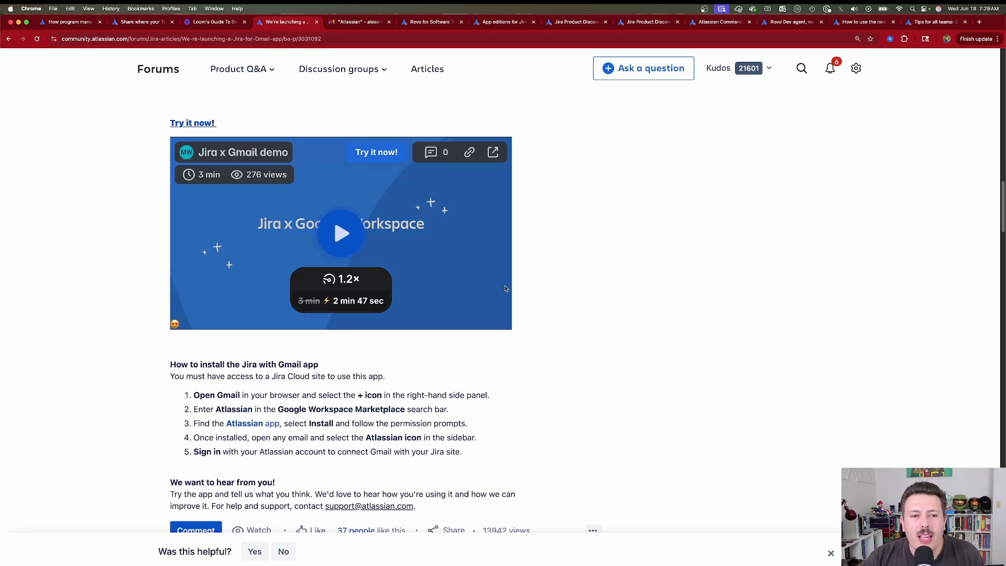
- Connect the Atlassian sidebar add-on, authorizing the Atlassian site and Google account, then reload Gmail
click(361, 24)
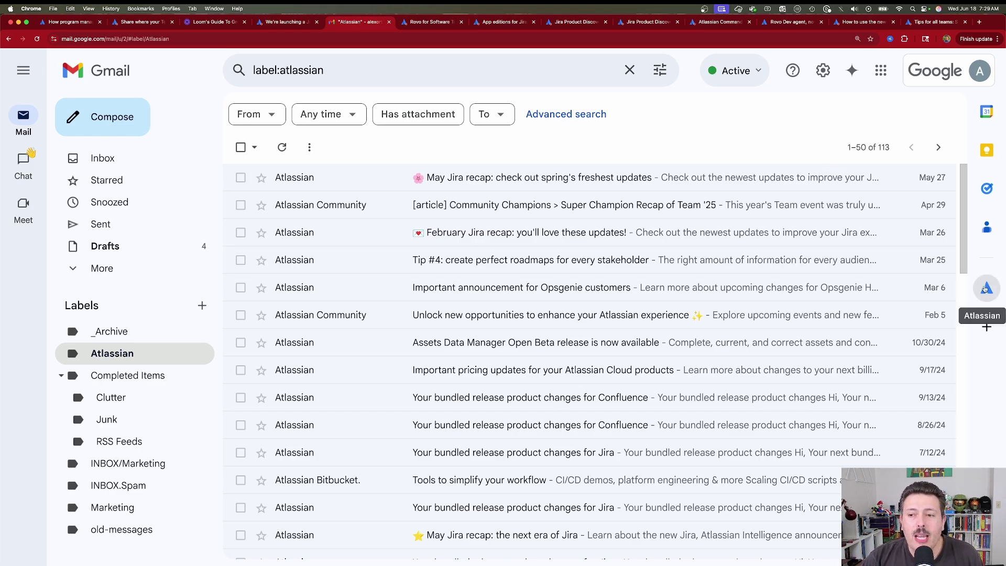
click(985, 288)
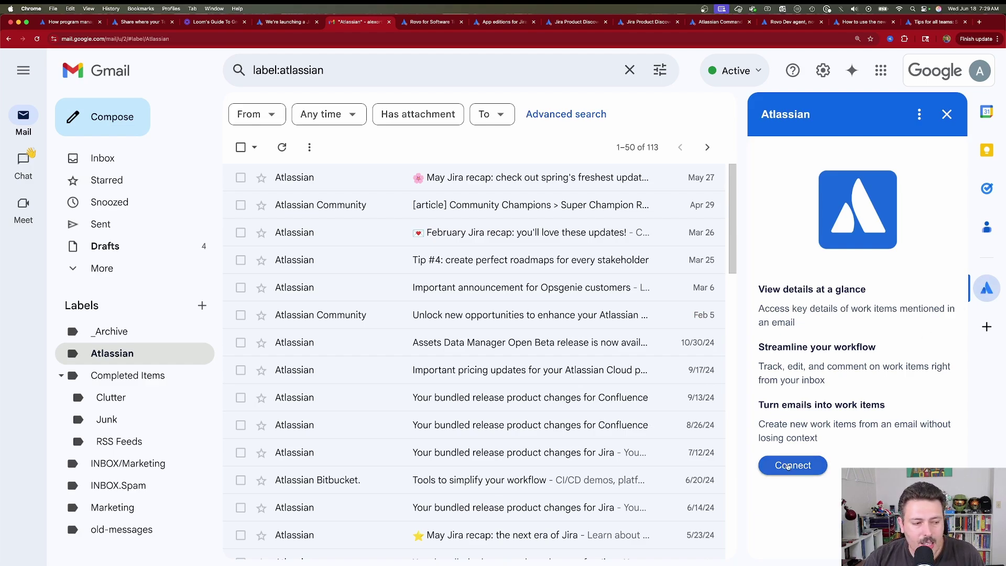
click(789, 467)
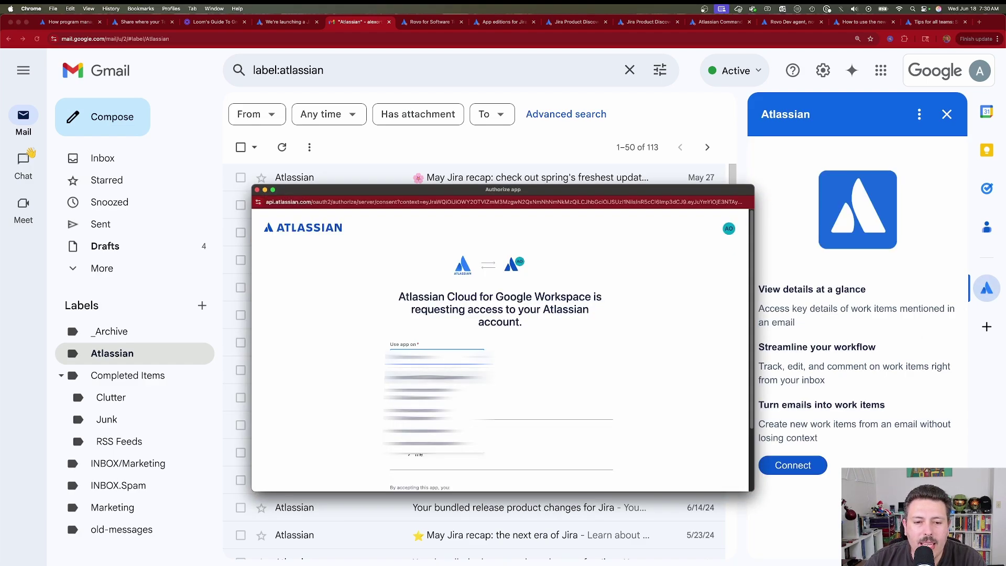
click(435, 377)
click(569, 466)
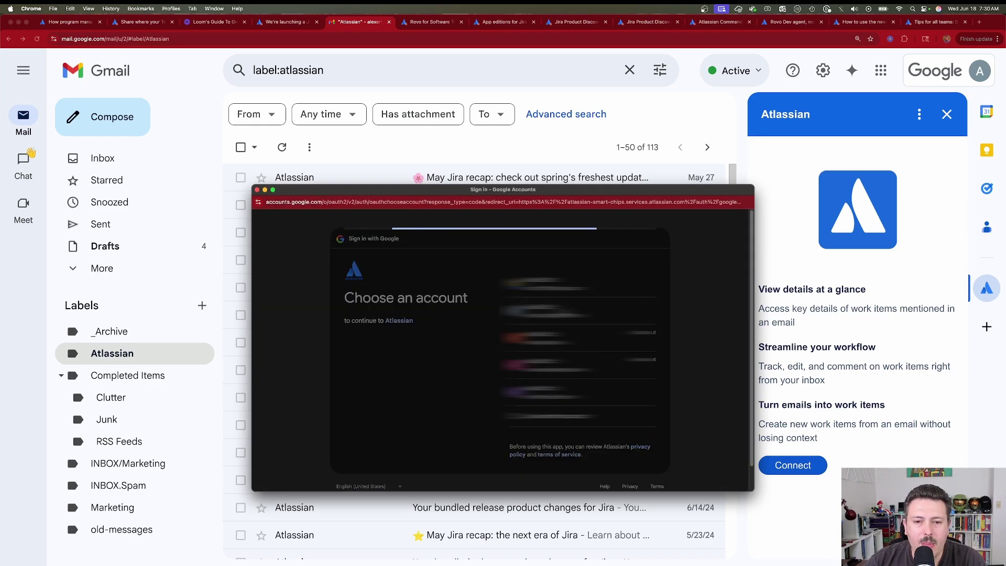
click(578, 386)
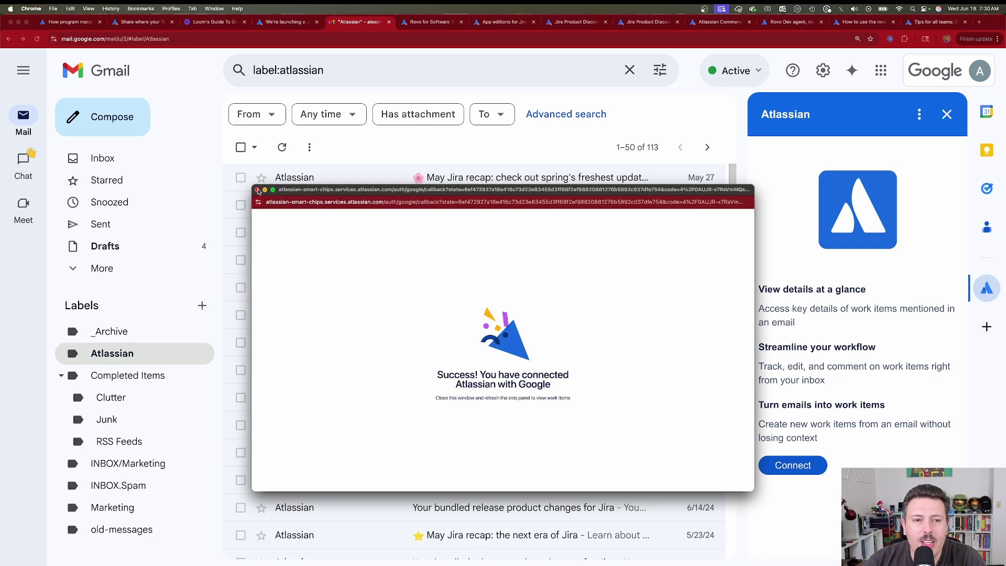
click(258, 189)
key(super+r)
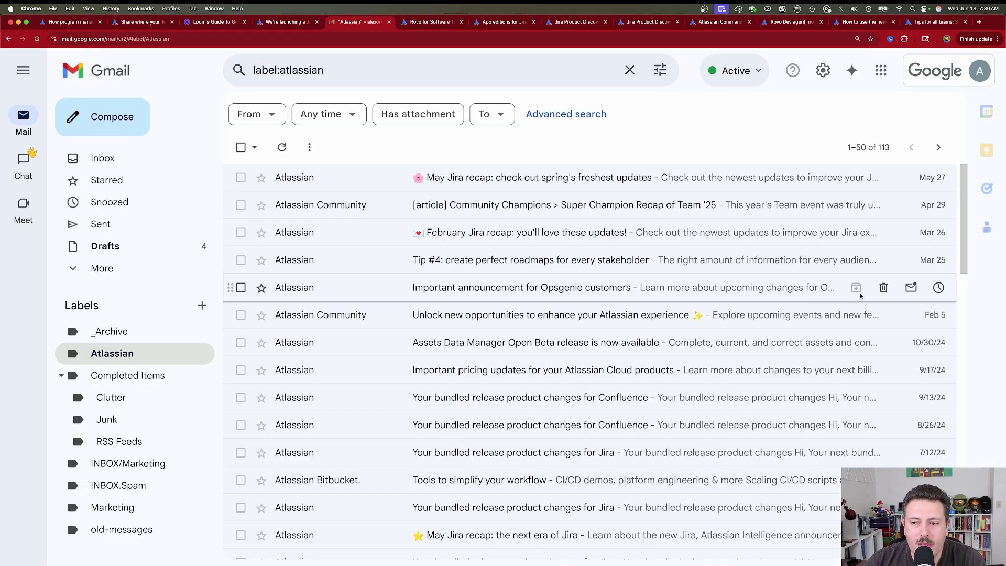
- With the Atlassian panel open, start a work item from the May Jira recap email using its body as description
click(986, 287)
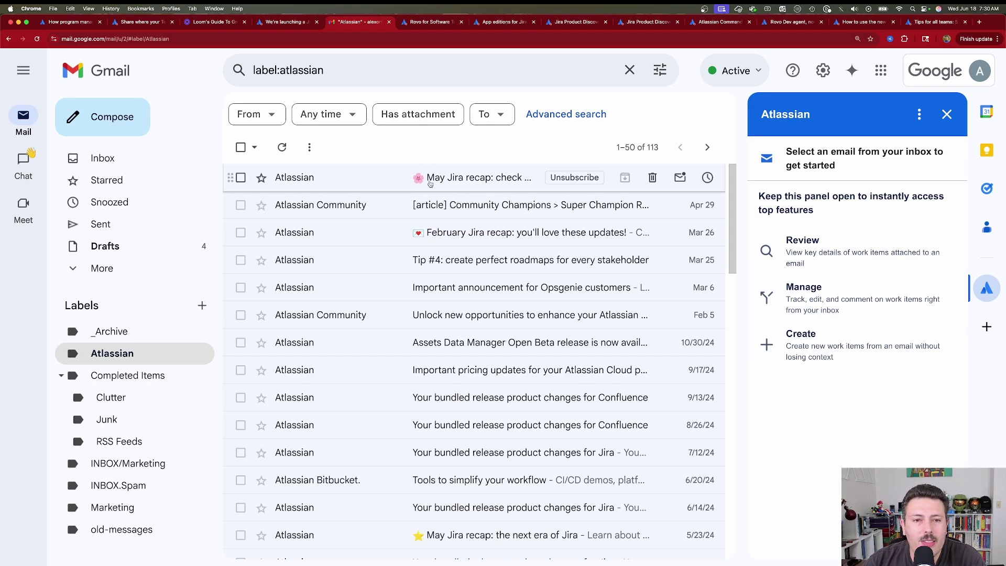
click(482, 184)
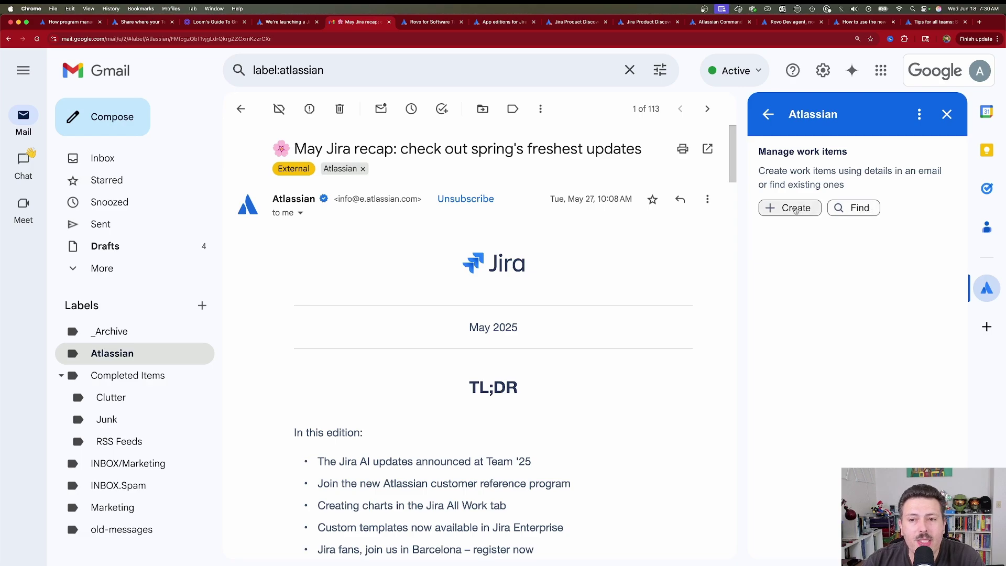
click(795, 208)
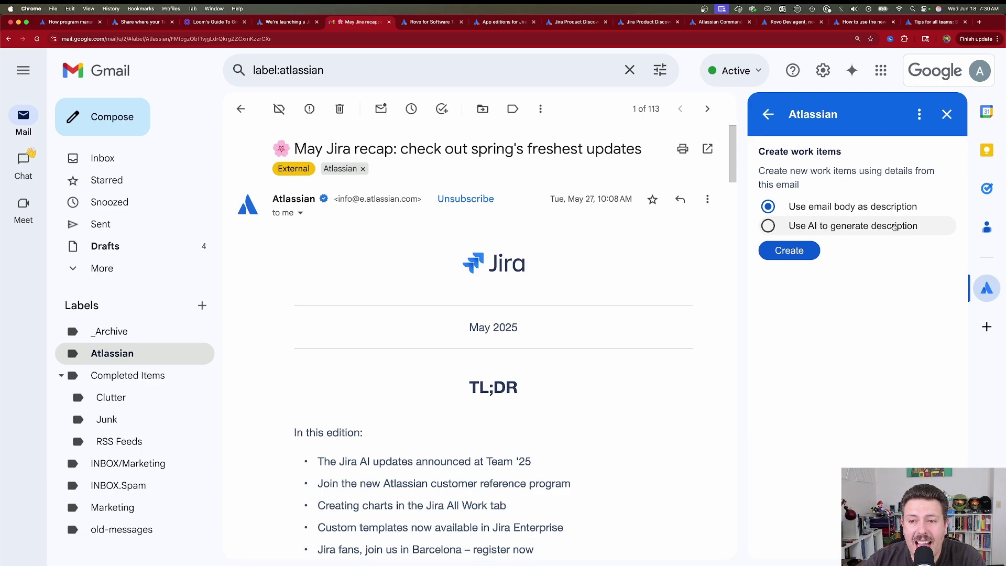
click(790, 252)
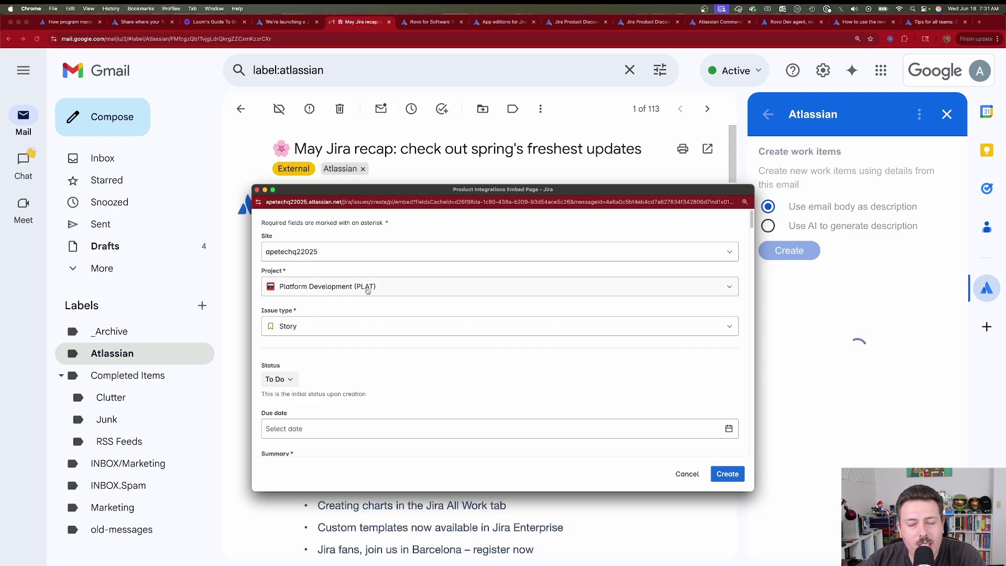
- Set the work item's project to Platform Development (PLAT) and its type to Story
click(387, 291)
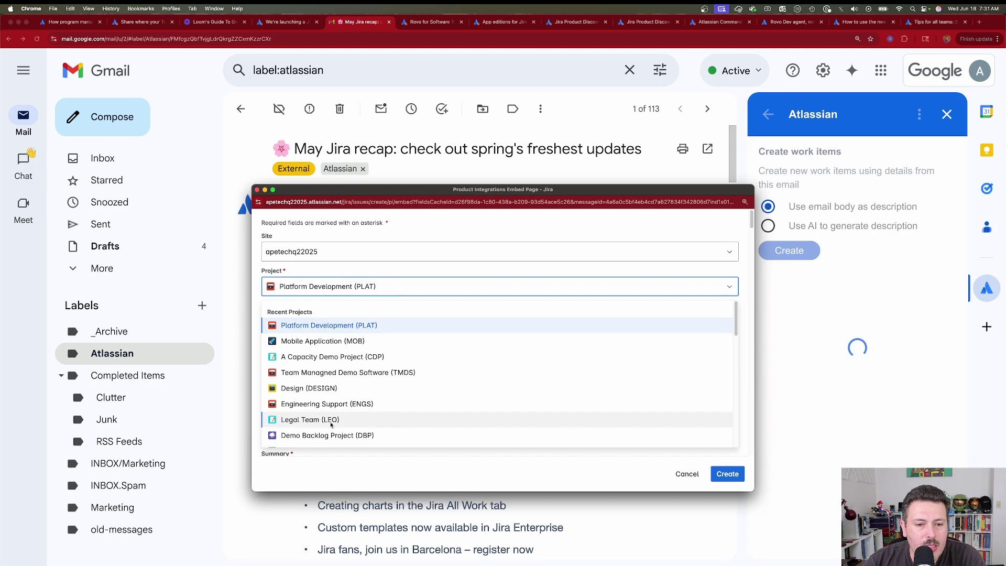
click(331, 326)
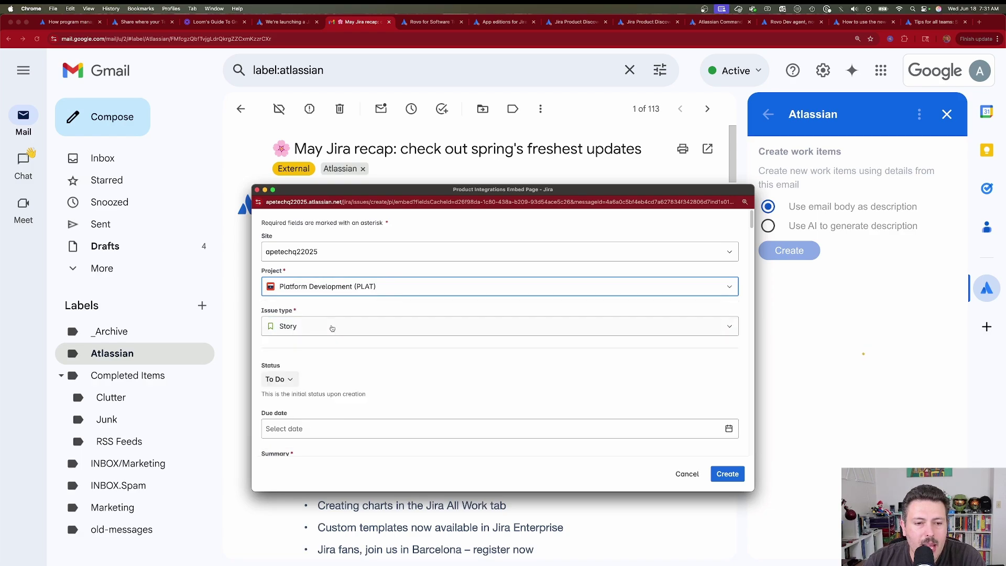
click(299, 327)
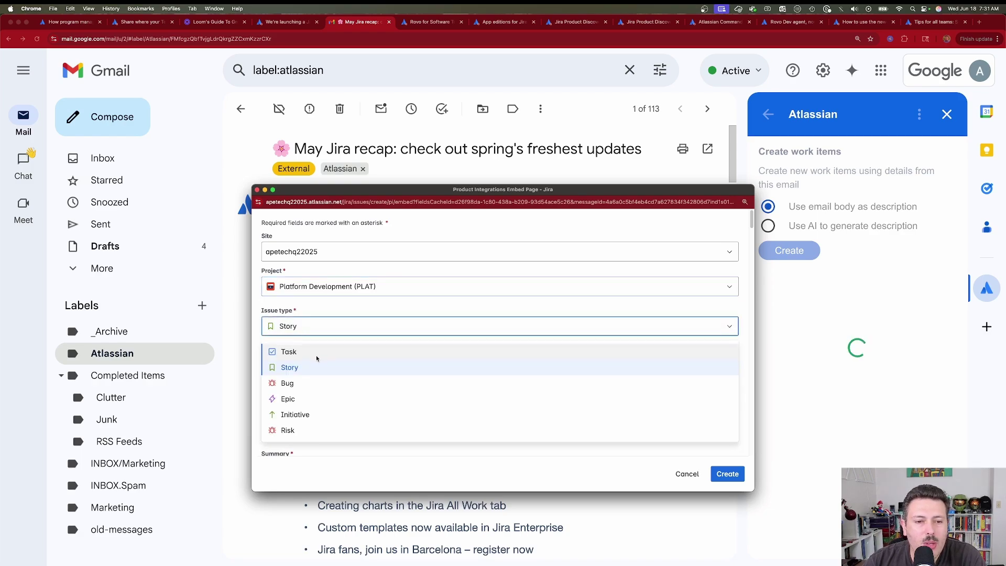
click(339, 334)
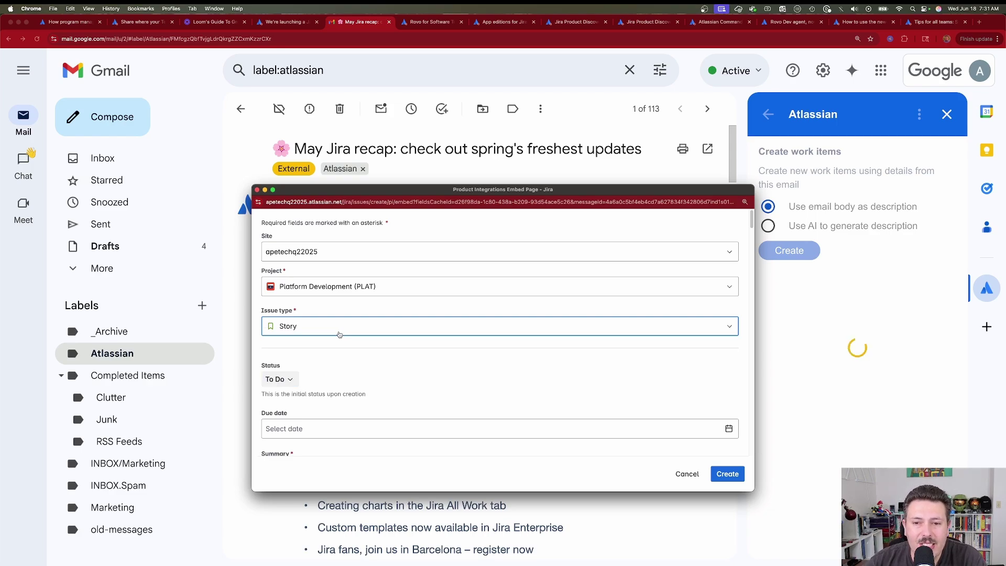
- Review the Summary and Description, create the work item, and open PLAT-33591
scroll(336, 335, down, 3)
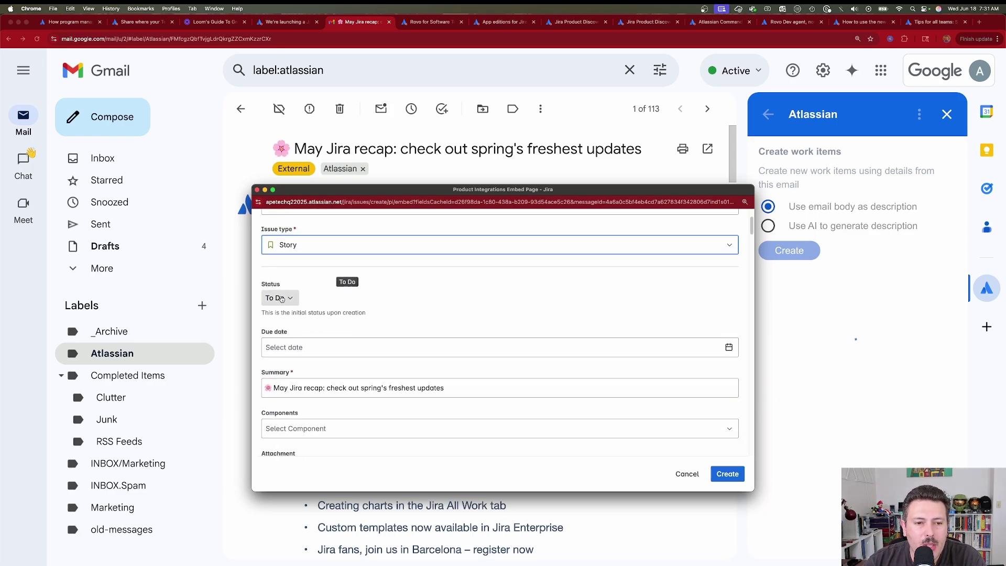
scroll(391, 352, down, 2)
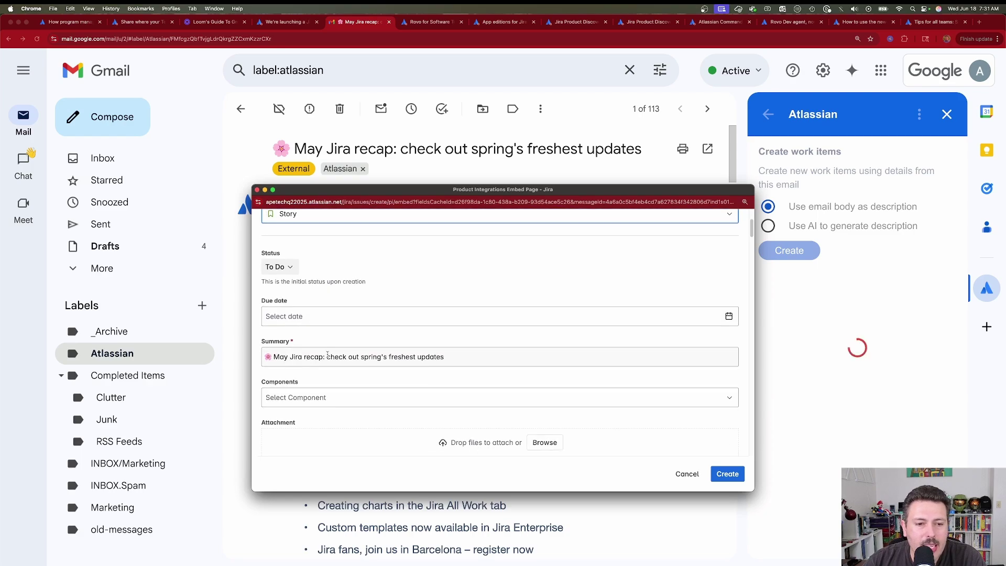
scroll(323, 358, down, 2)
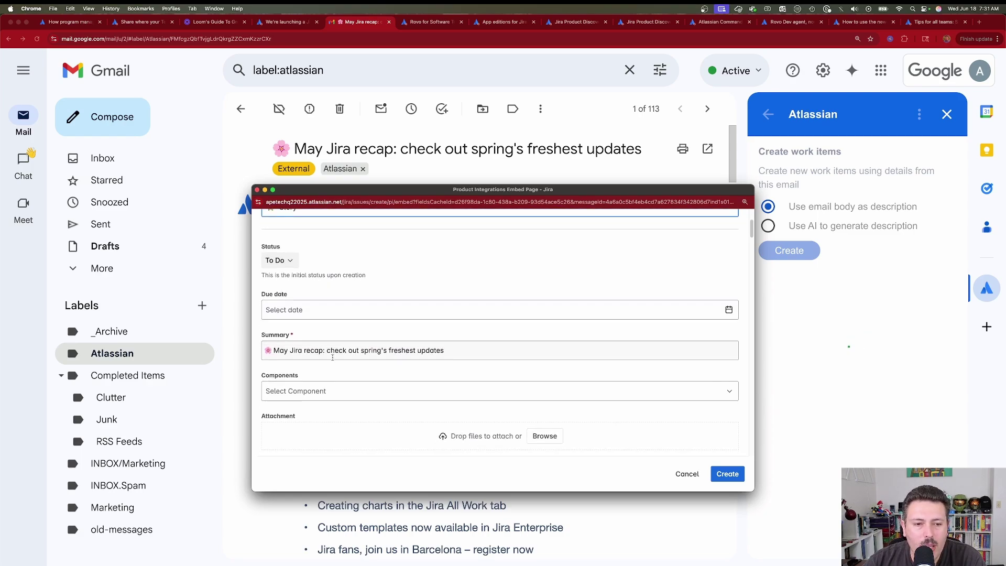
scroll(374, 343, down, 5)
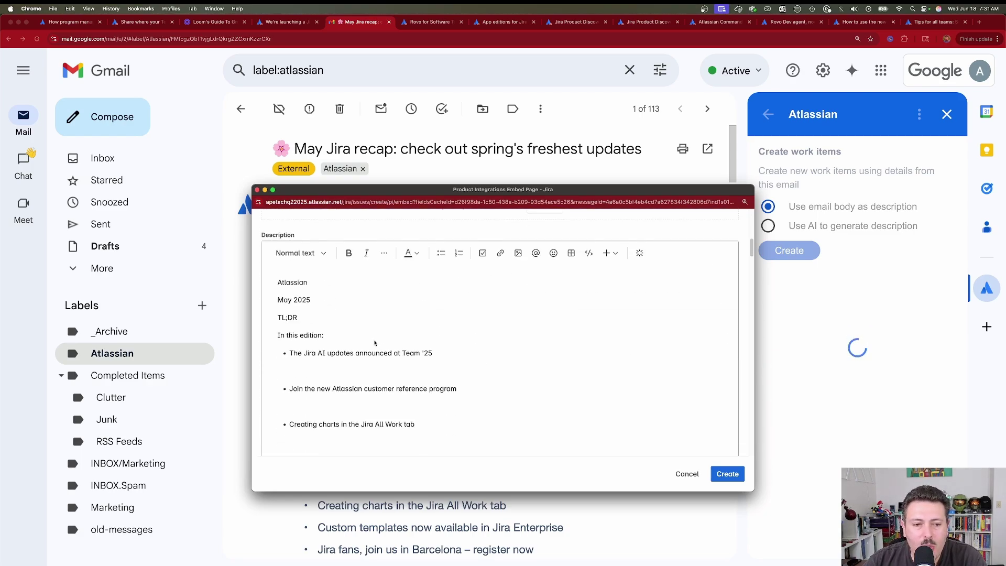
scroll(356, 341, up, 3)
double_click(263, 339)
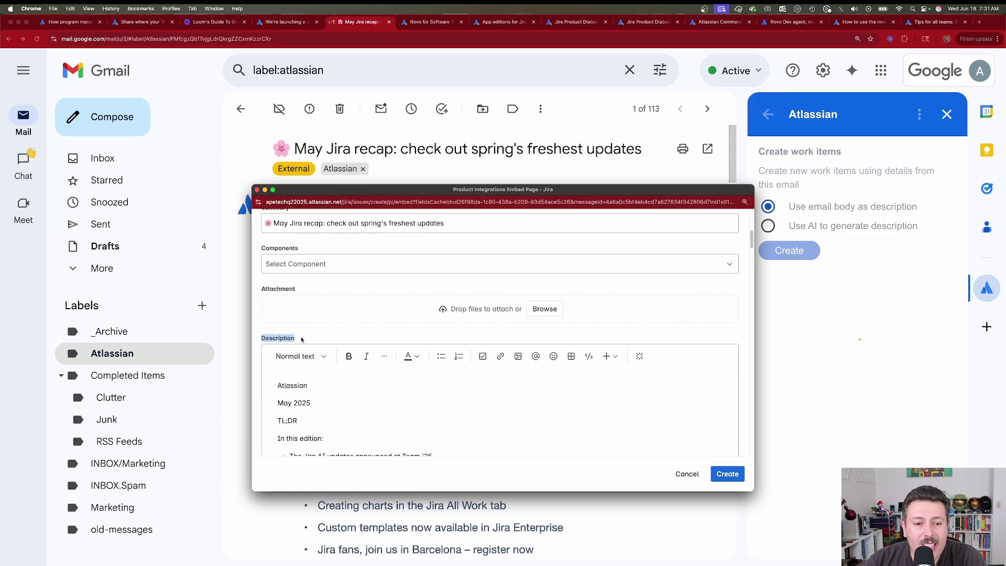
scroll(366, 367, down, 3)
scroll(366, 372, down, 15)
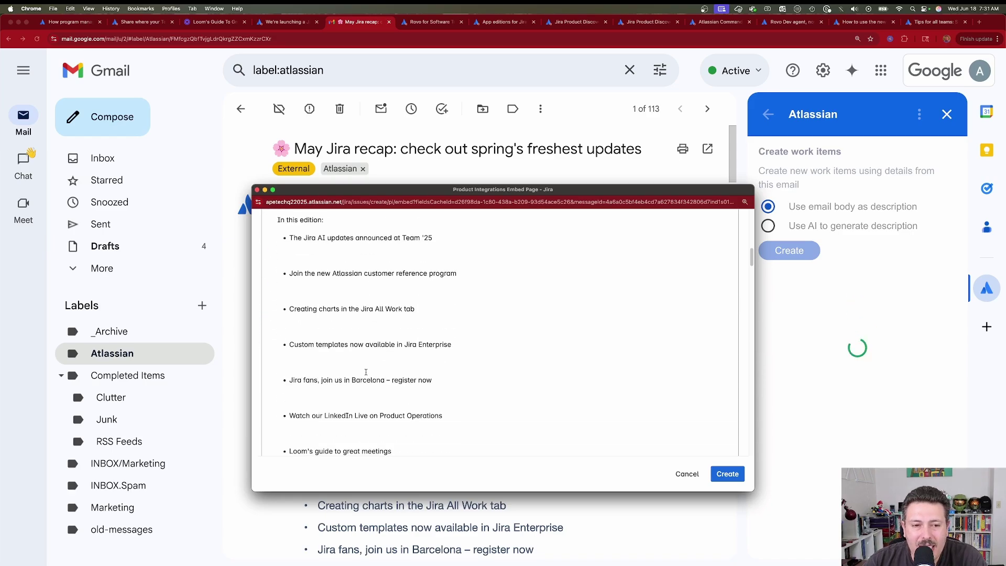
scroll(366, 373, down, 20)
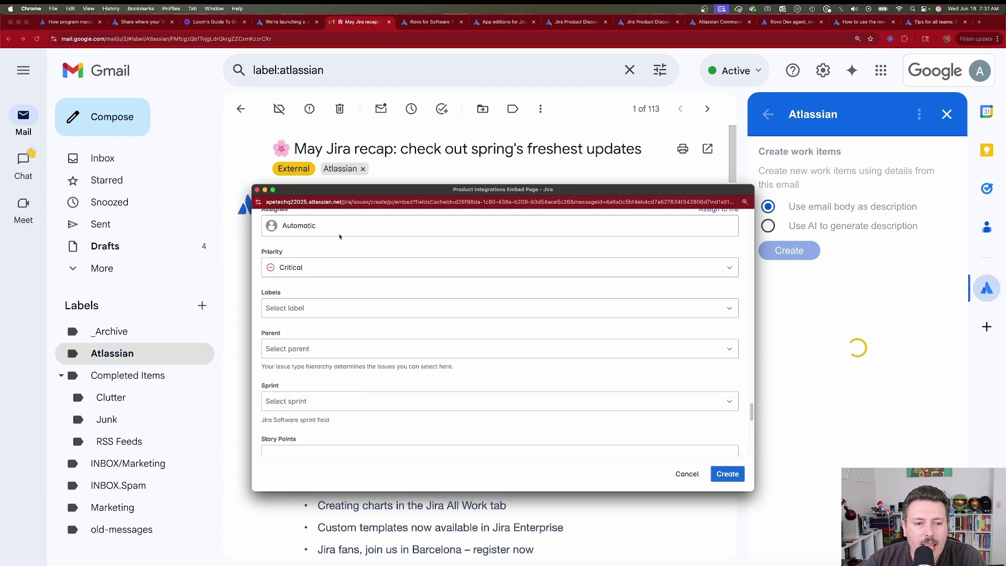
scroll(346, 251, down, 1)
click(733, 475)
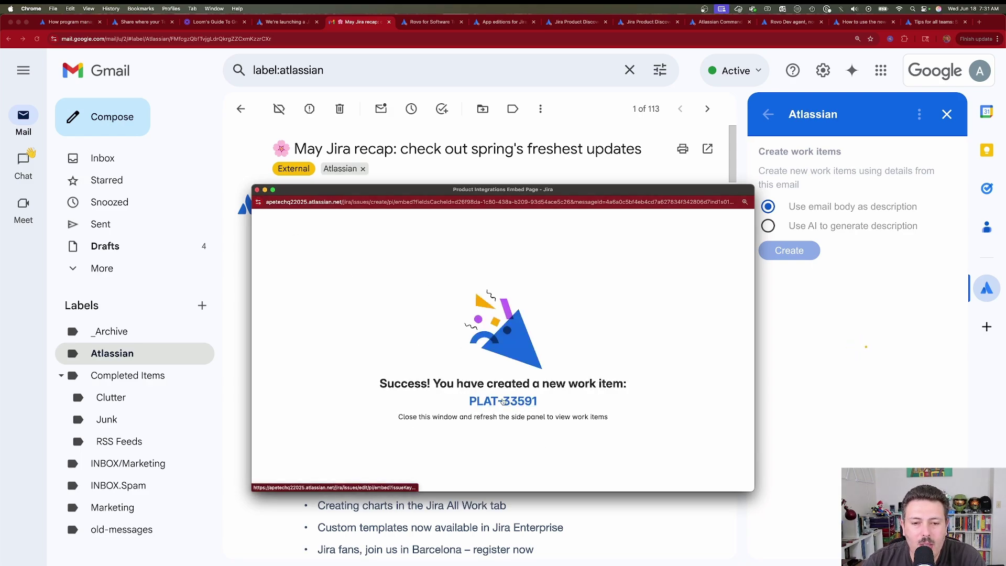
click(503, 401)
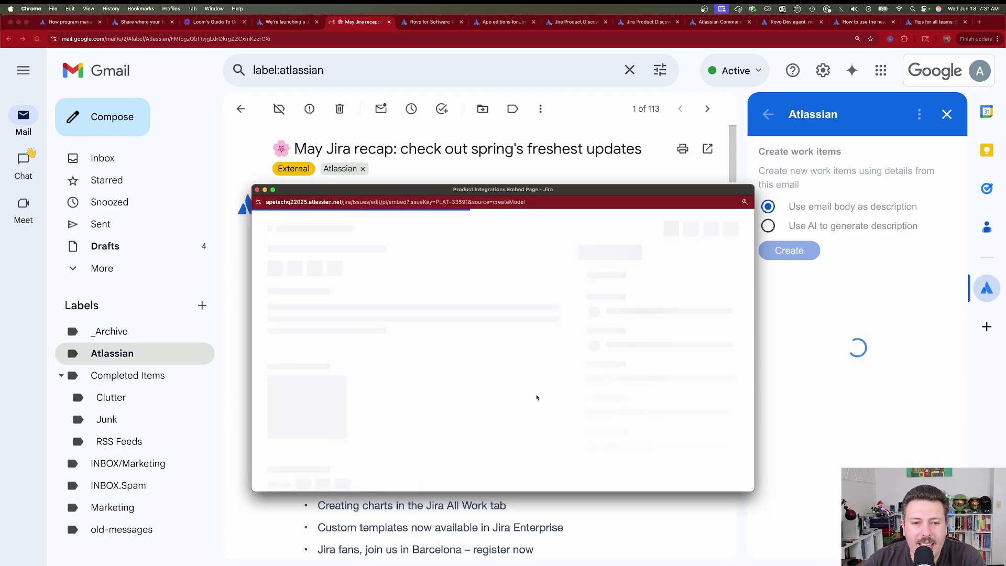